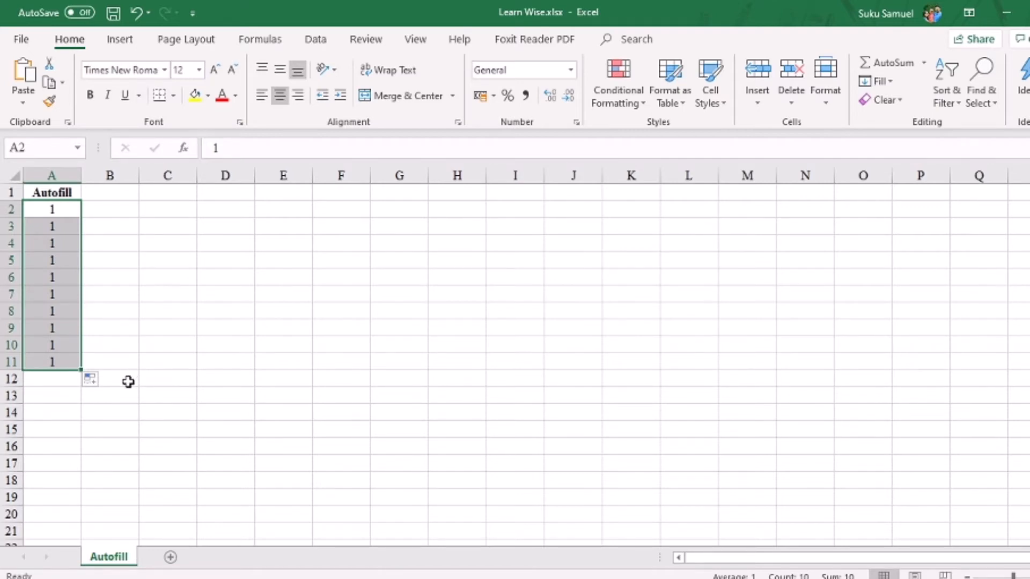
Step: Change the filled 1s in A2:A11 to an incrementing sequence using the Fill Series autofill option
left_click(92, 382)
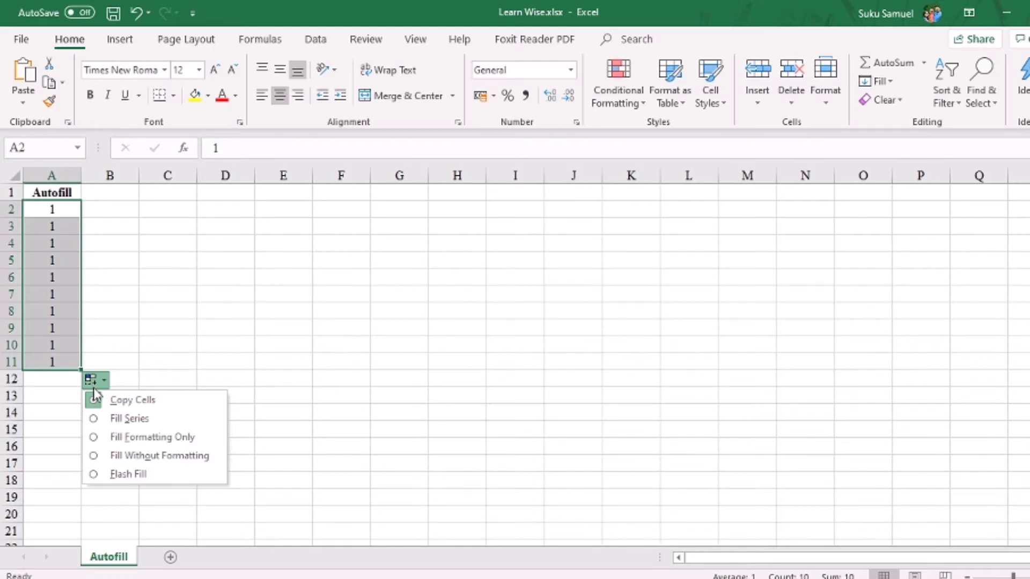
left_click(97, 418)
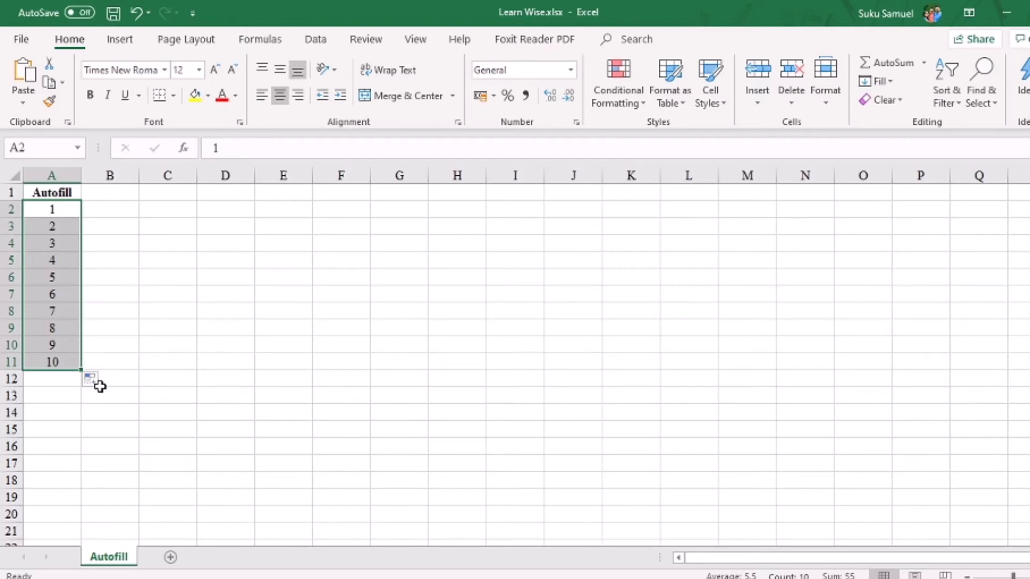
Step: Enter 5 in B2 and autofill it down to B11 as a Fill Series
left_click(116, 210)
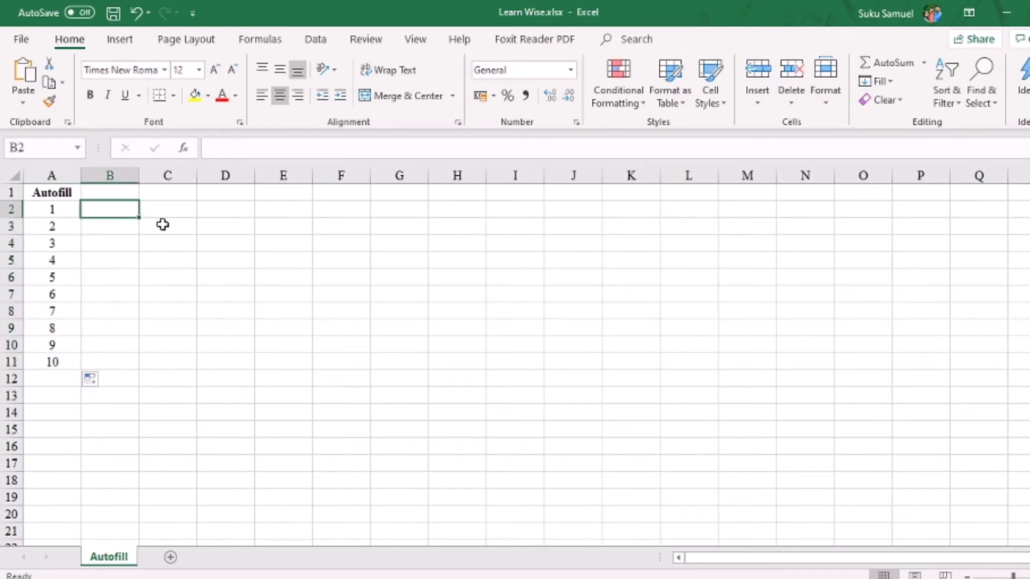
type("5")
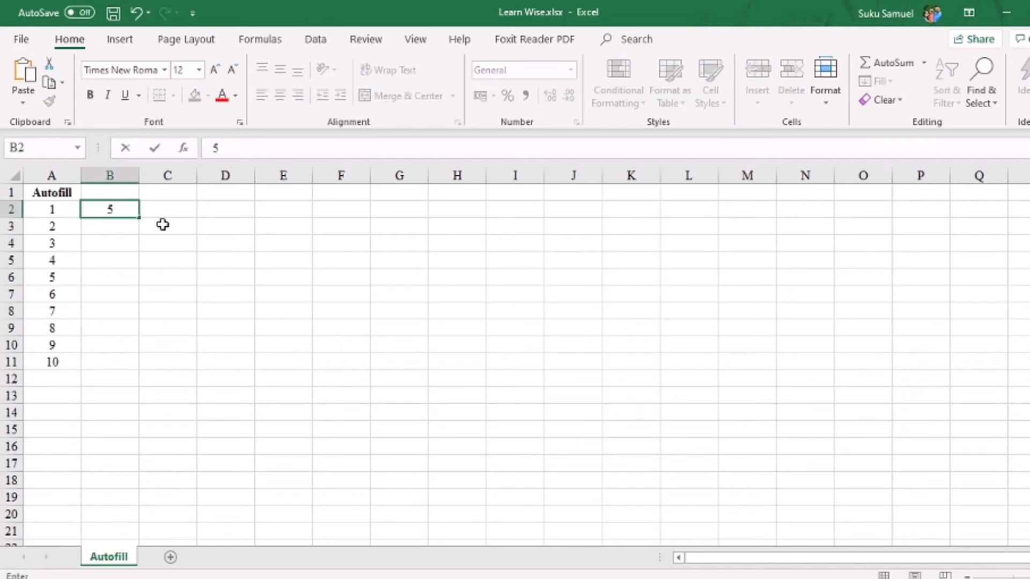
key("Return")
left_click(135, 213)
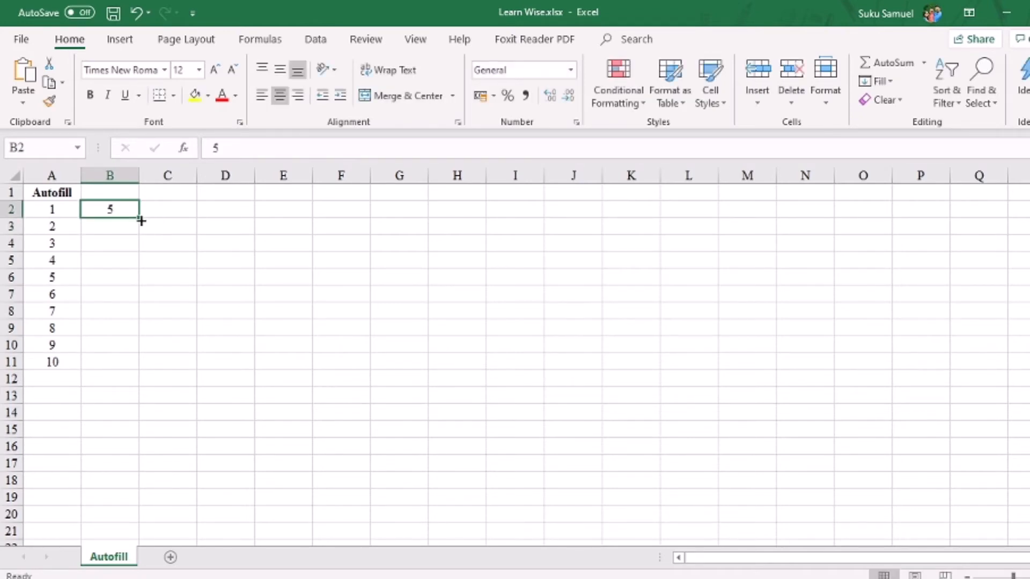
left_click_drag(137, 221, 136, 372)
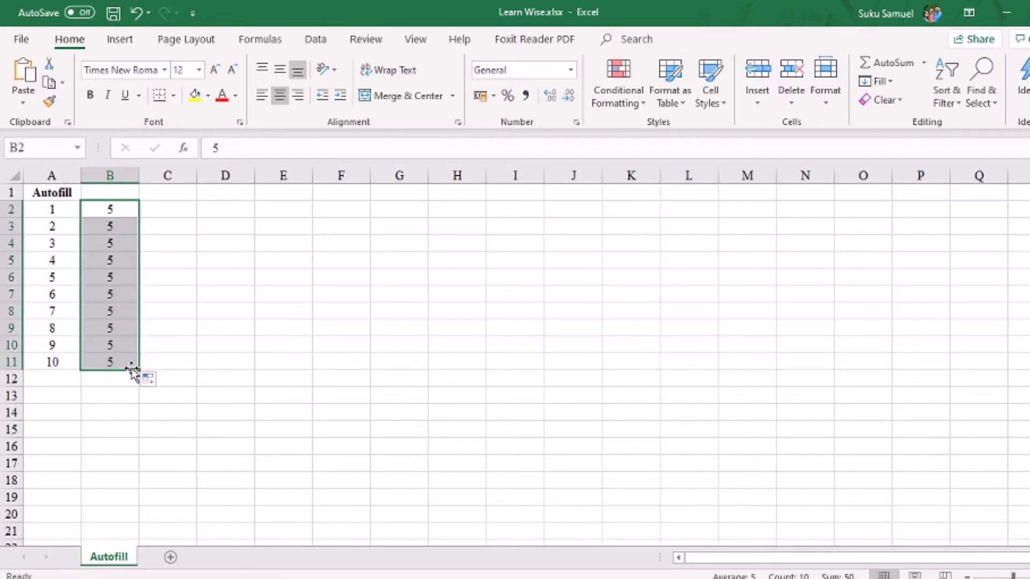
left_click(148, 381)
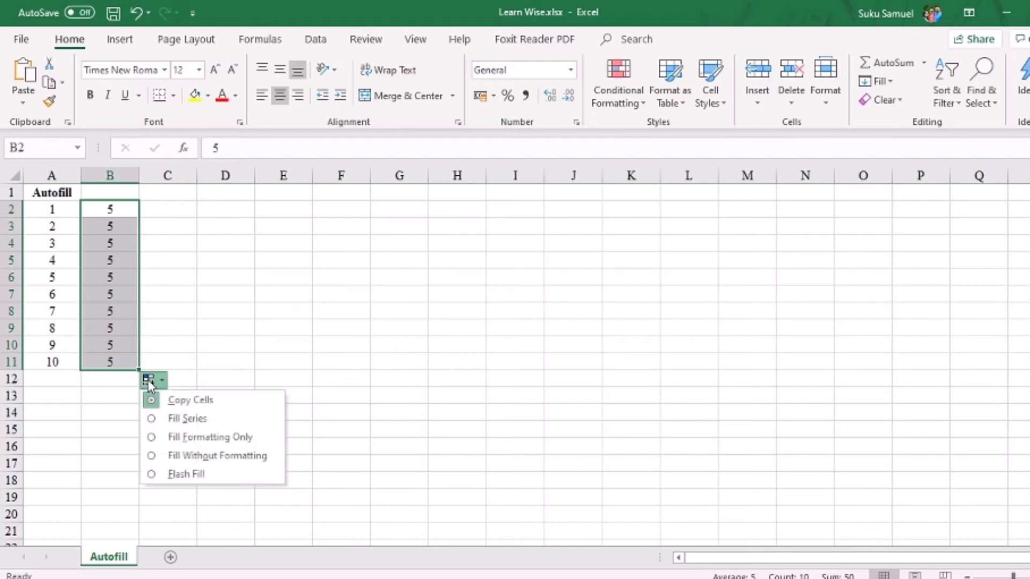
left_click(169, 419)
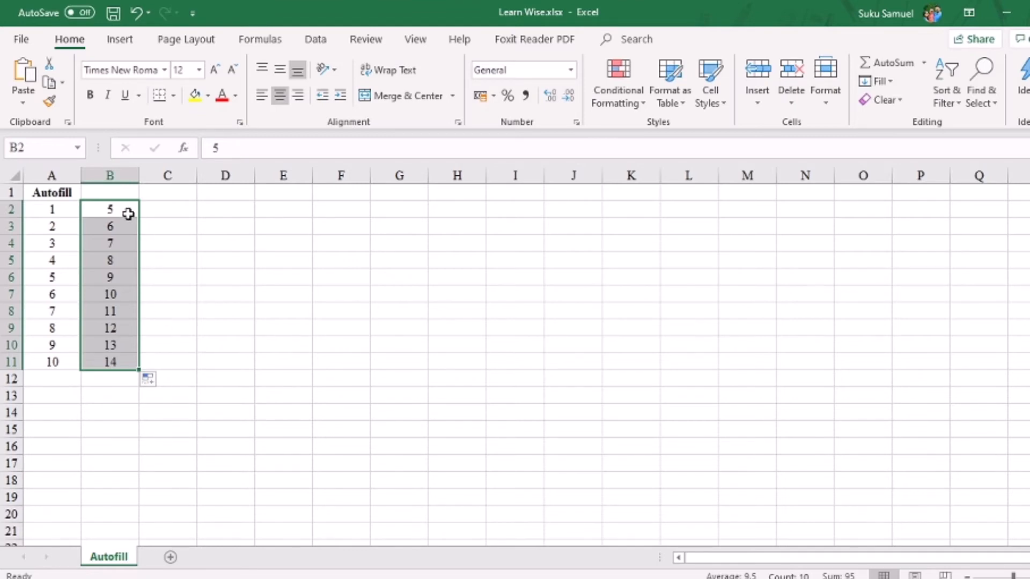
Step: Enter 100 in C2 and autofill it down to C11 as a Fill Series
left_click(160, 215)
type("100")
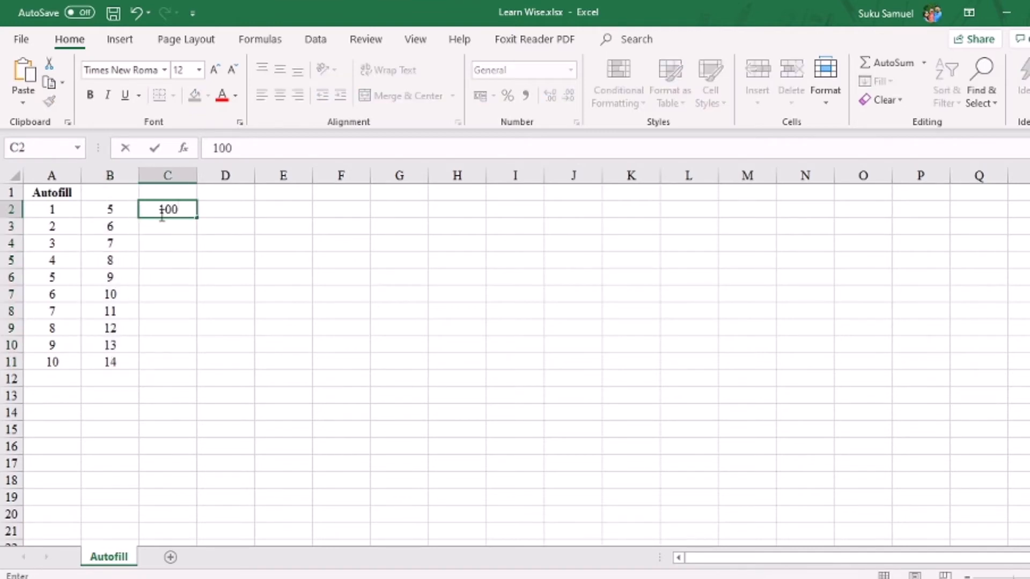
key("Return")
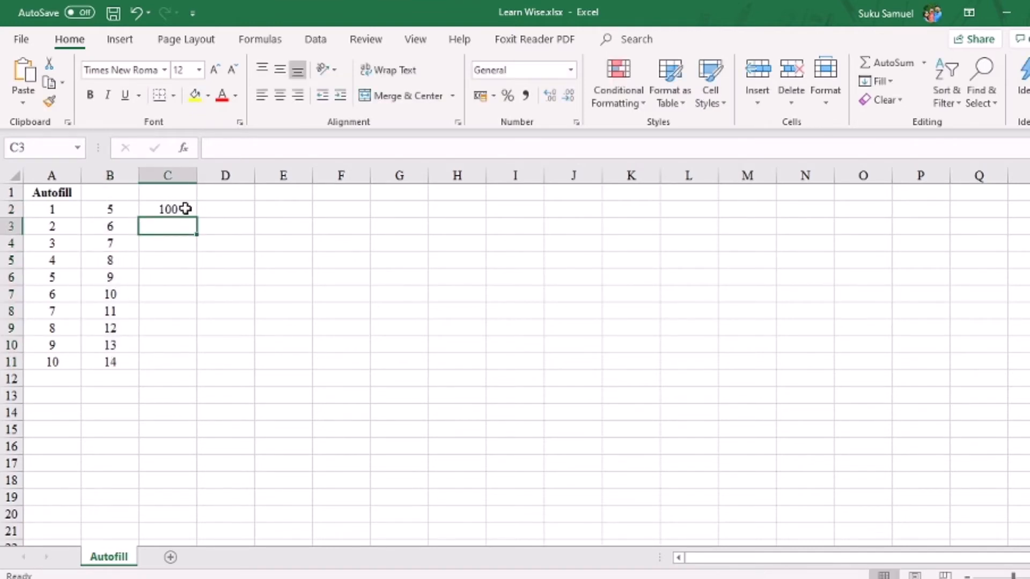
left_click(186, 208)
left_click_drag(198, 219, 204, 373)
left_click(207, 379)
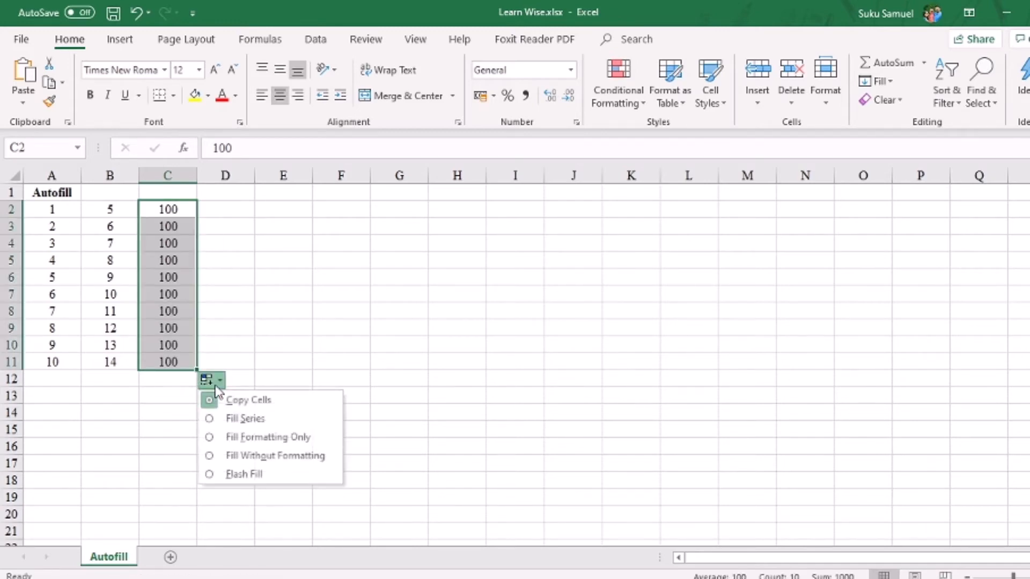
left_click(247, 420)
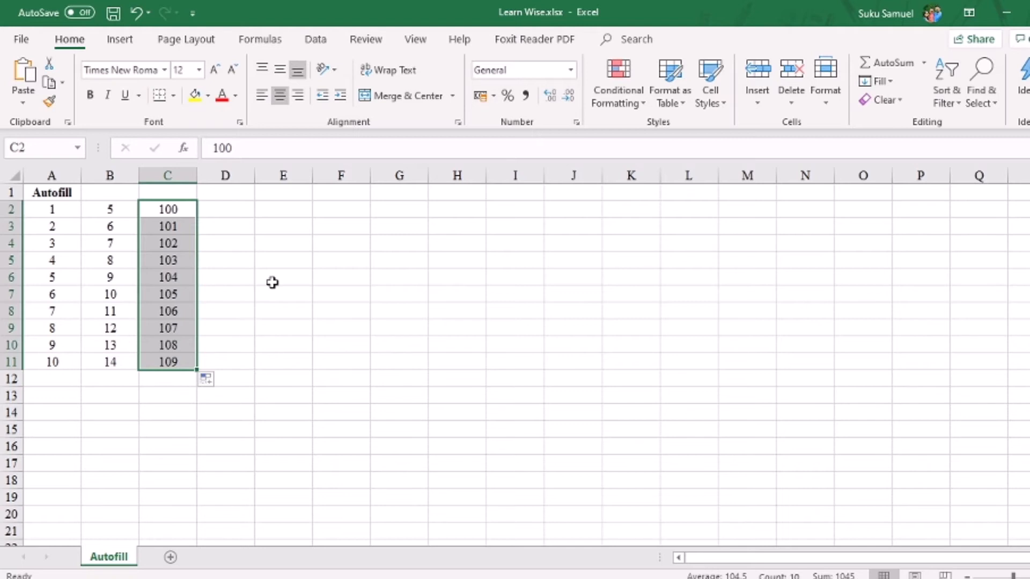
Step: Enter the time 10:00 in cell E2
left_click(281, 210)
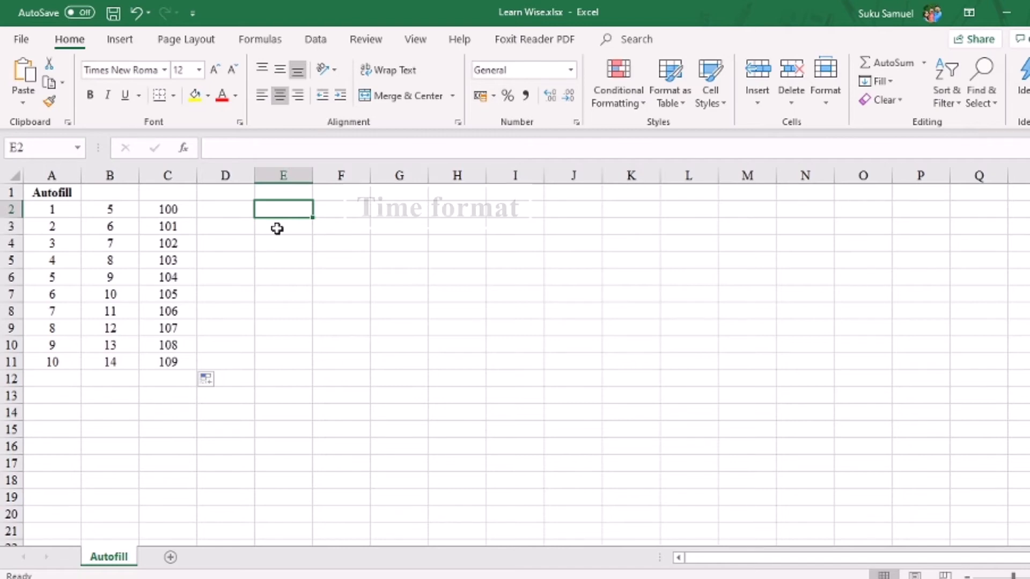
type("10:00")
key("Return")
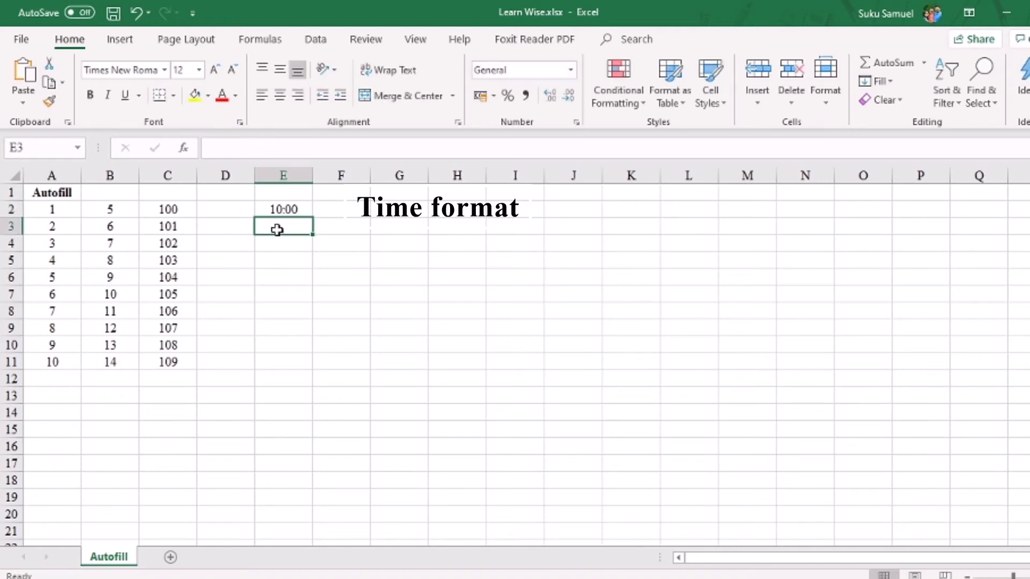
Step: Try autofilling the single time in E2 down to E11, and undo the fill
left_click(277, 208)
left_click_drag(311, 216, 316, 370)
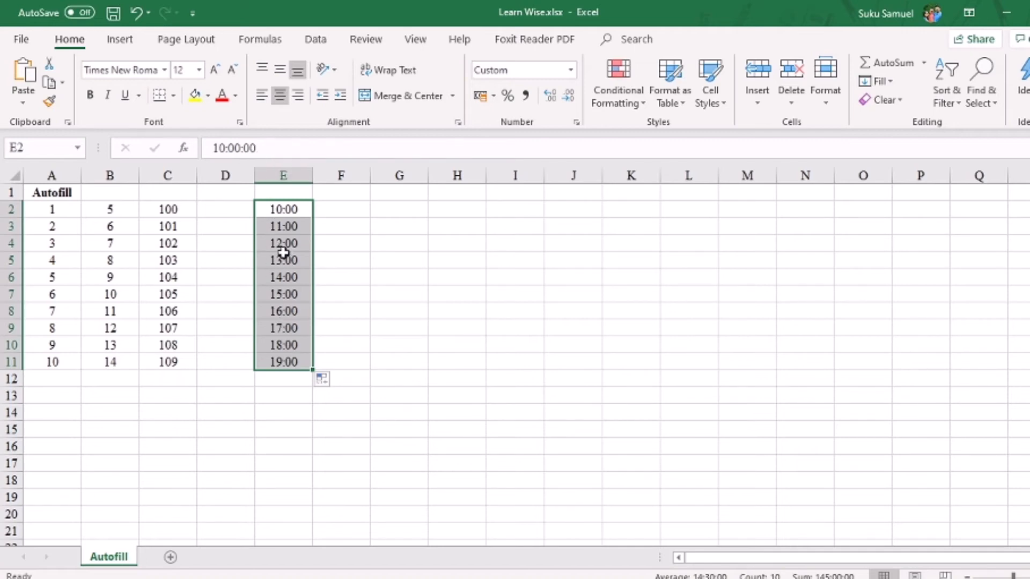
key("ctrl+z")
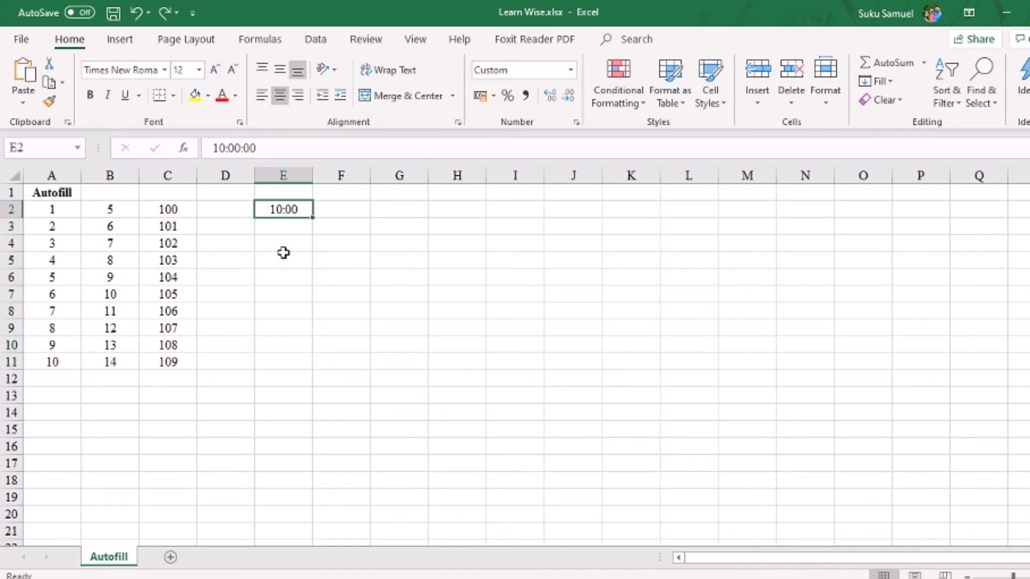
Step: Enter the time 10:15 in E3 and center-align column E
left_click(294, 225)
type("10")
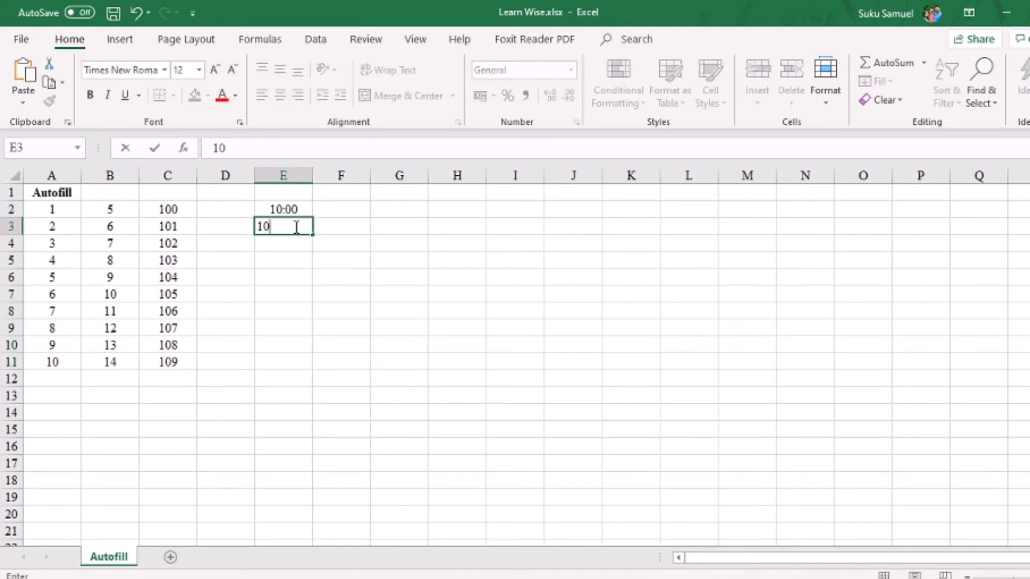
type(":15")
key("Return")
left_click(294, 176)
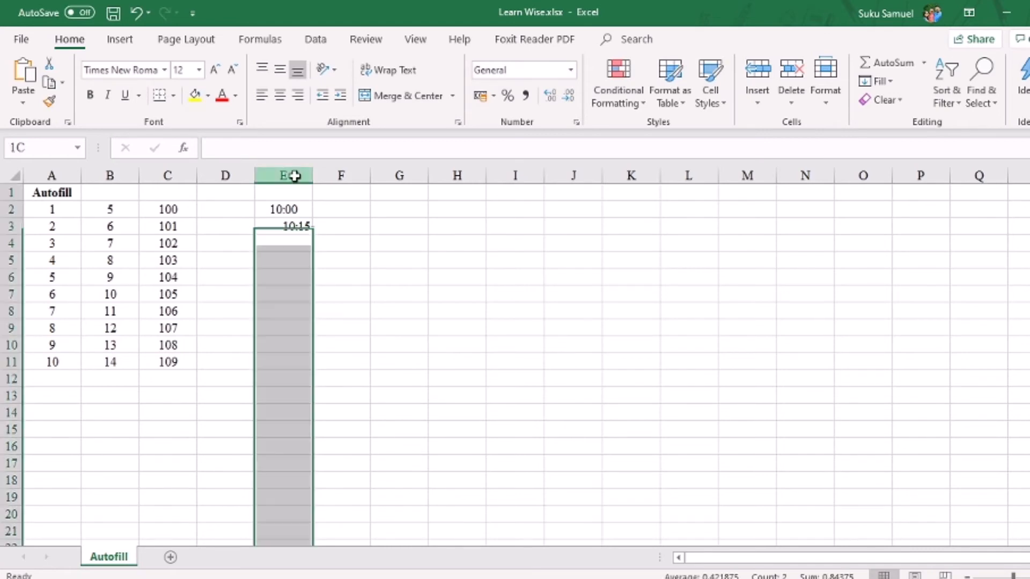
left_click(279, 96)
left_click(316, 244)
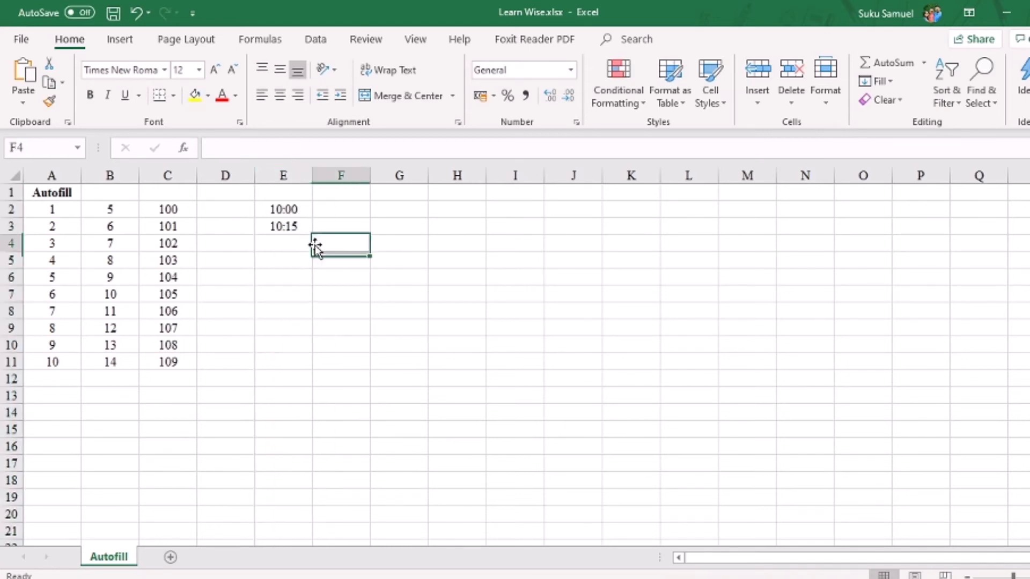
Step: Autofill the time pattern from E2:E3 down to E11 in 15-minute intervals
left_click_drag(295, 210, 297, 226)
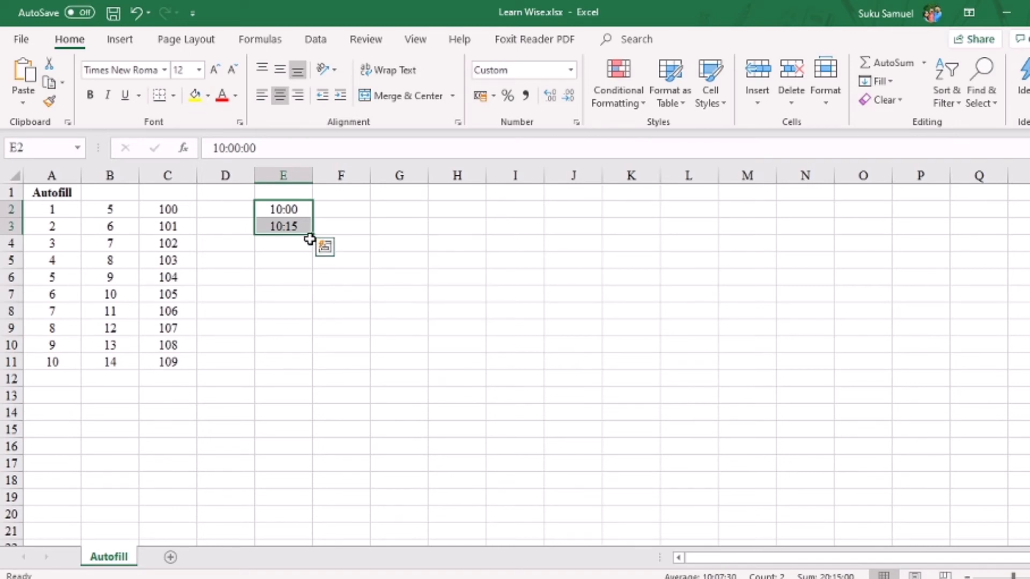
left_click_drag(313, 236, 303, 365)
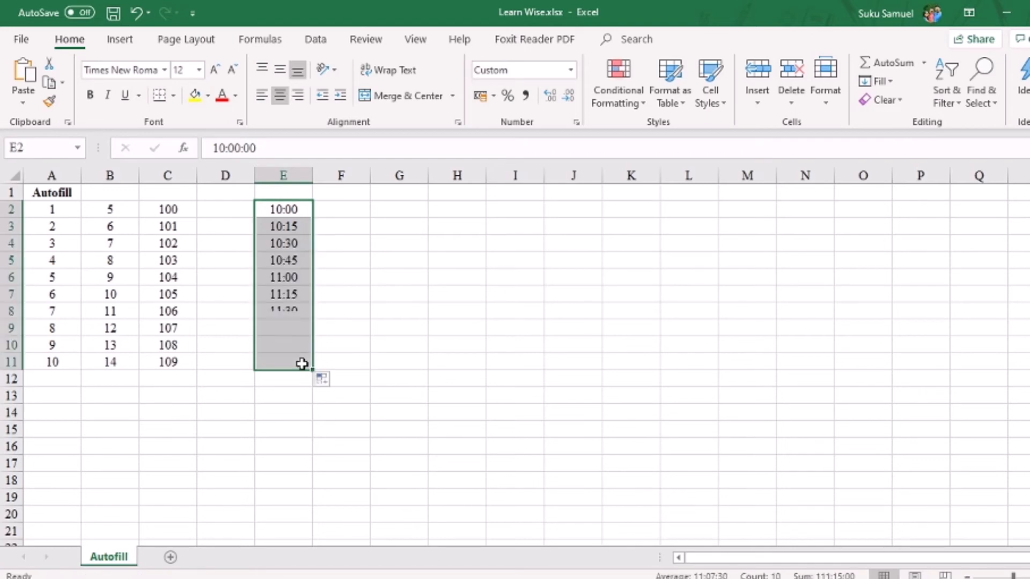
left_click(301, 215)
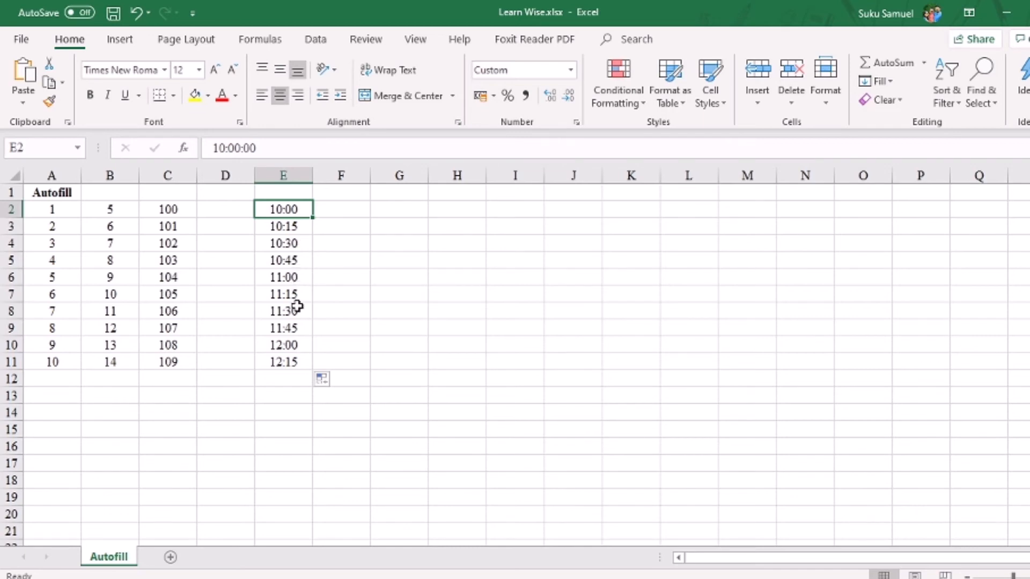
Step: Enter Mon in G2 and Tue in G3, and center-align column G
left_click(395, 212)
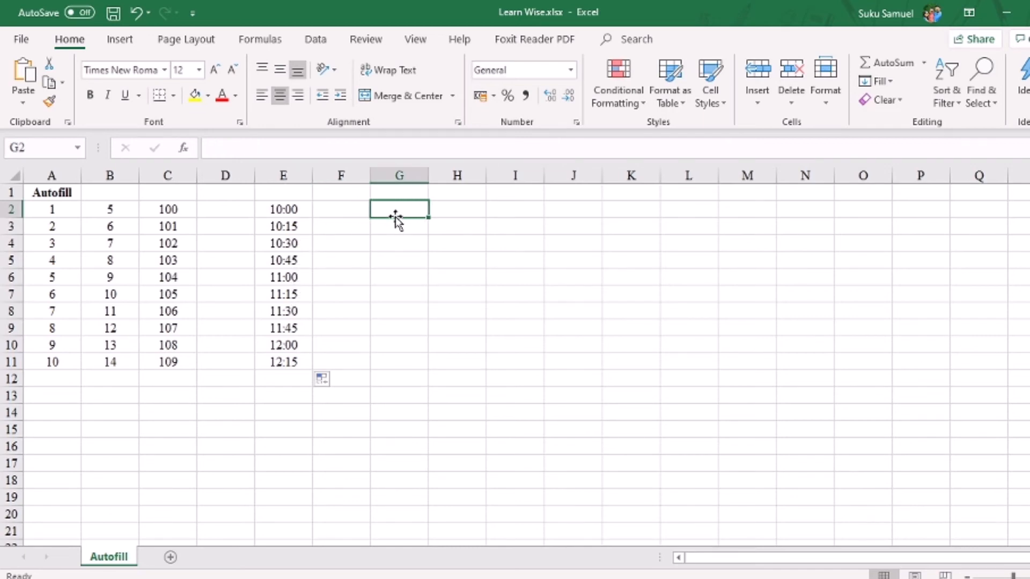
type("Mon")
key("Return")
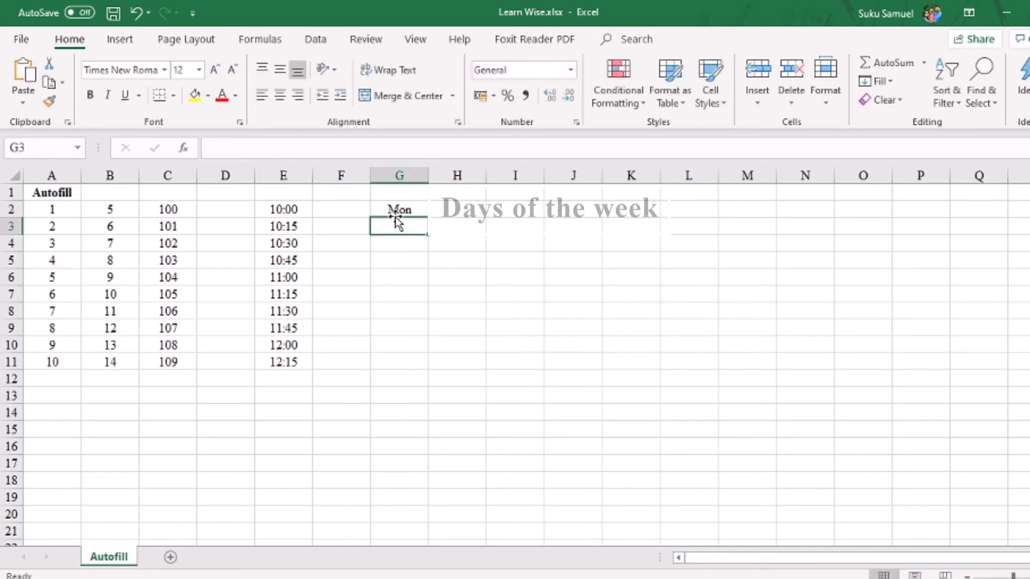
type("T")
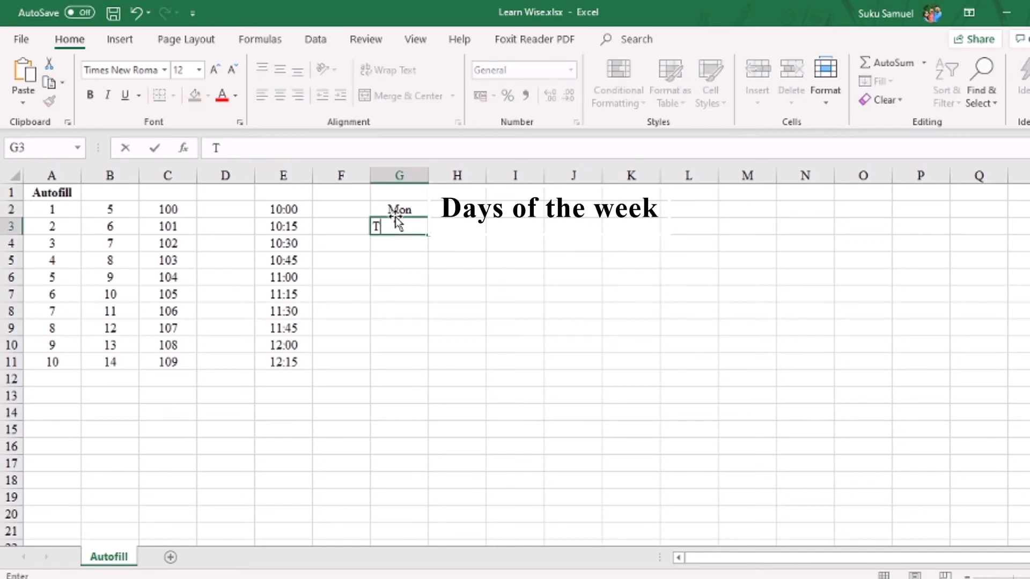
type("ue")
key("Return")
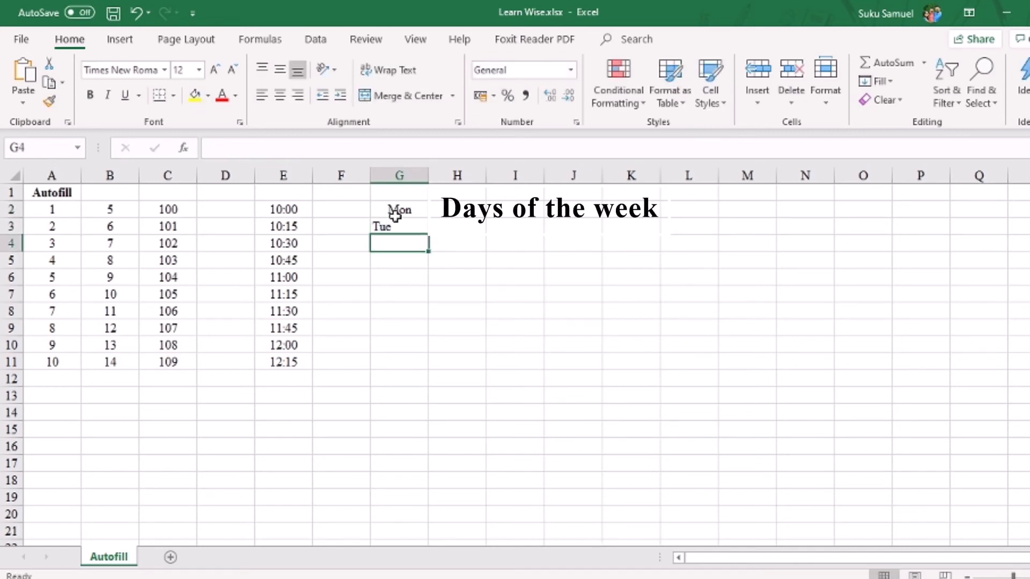
left_click(398, 176)
left_click(280, 96)
left_click(403, 228)
Step: Autofill the day names down to G11 and restrict them to working days with the Fill Weekdays option
left_click_drag(413, 209, 426, 369)
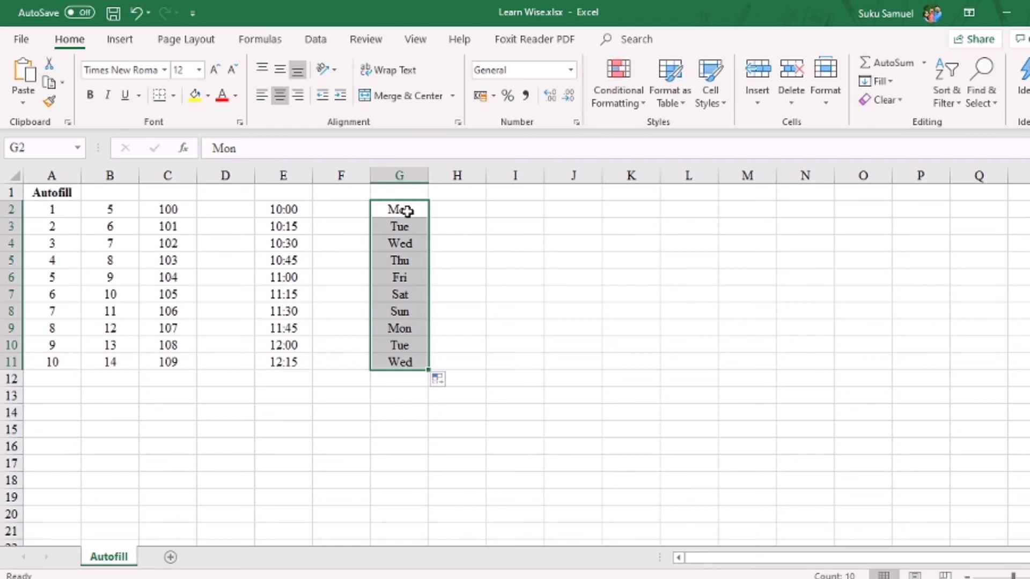
left_click(438, 381)
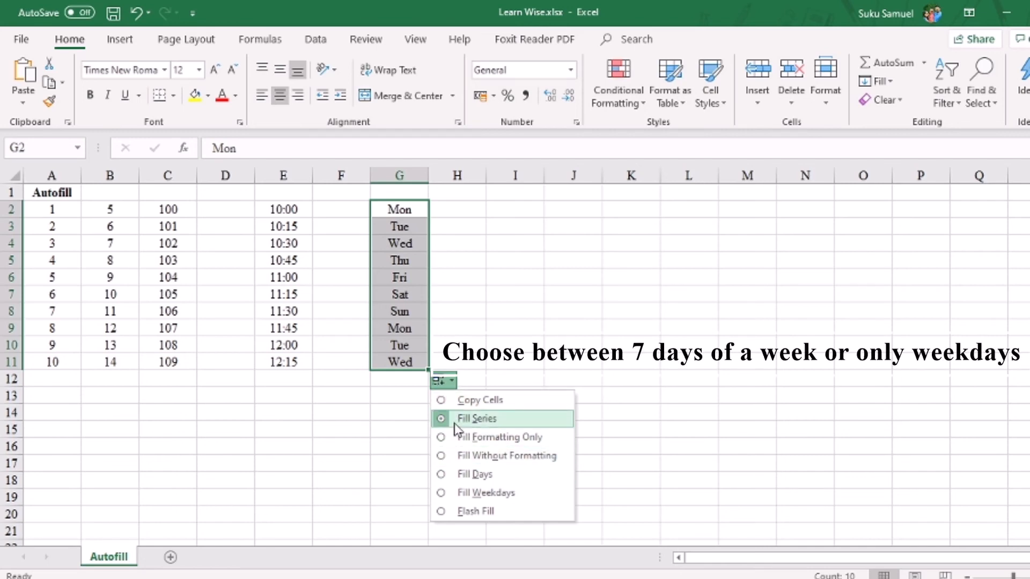
left_click(463, 496)
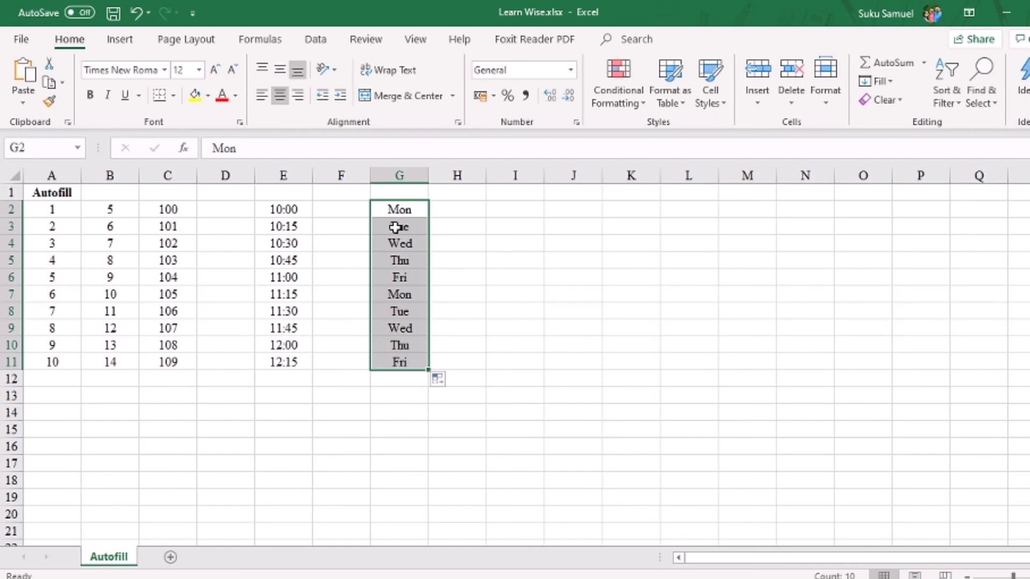
Step: Enter Jan in I2 and center-align column I
left_click(510, 215)
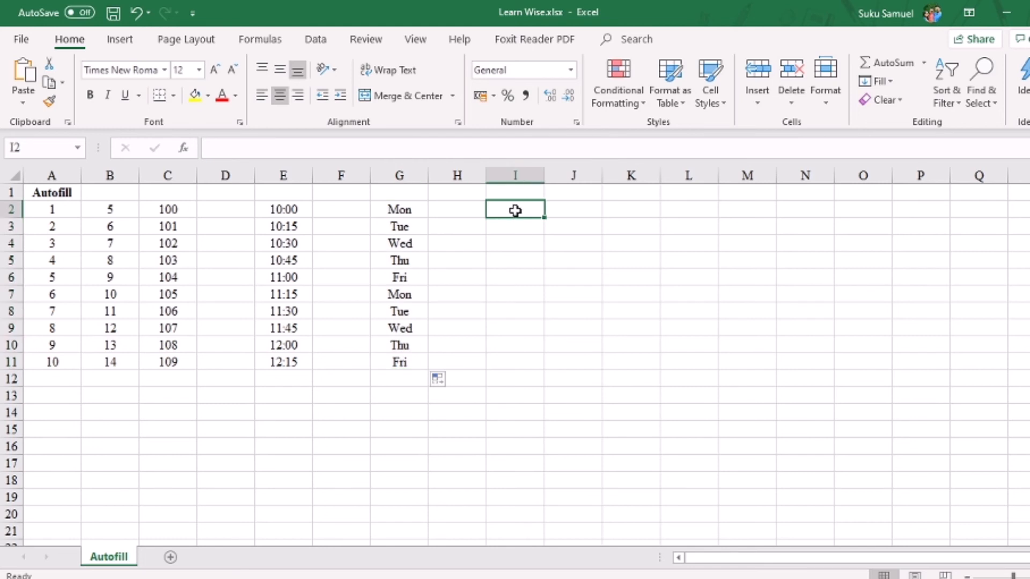
type("Jan")
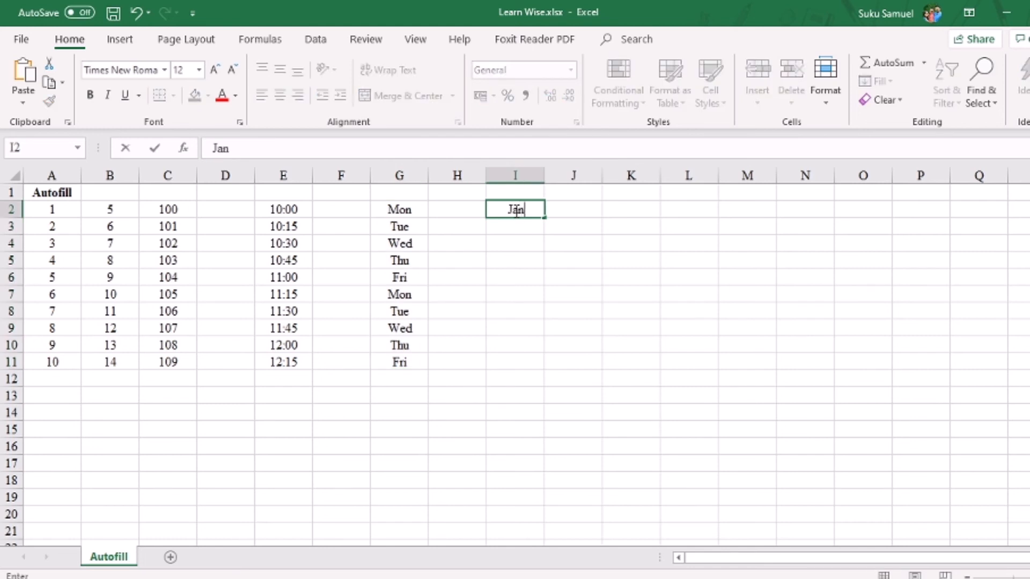
key("Return")
left_click(528, 175)
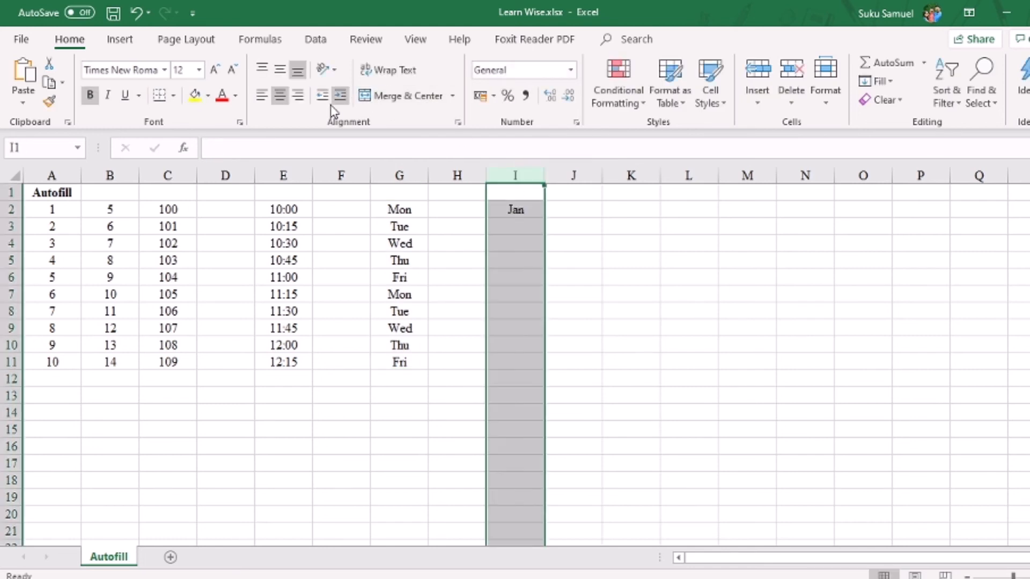
left_click(284, 101)
left_click(284, 100)
left_click(283, 100)
left_click(278, 100)
left_click(541, 226)
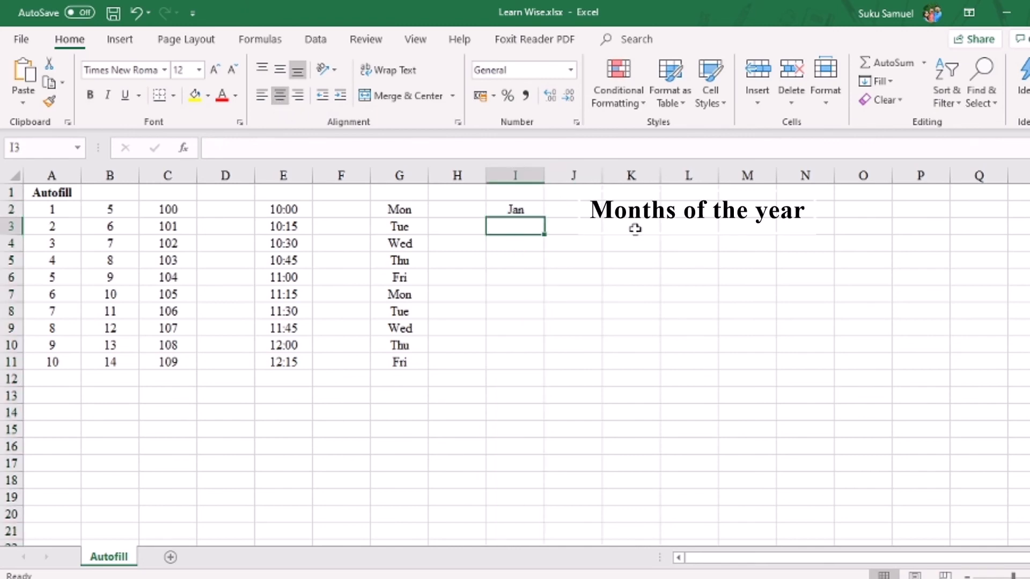
type("F")
key("BackSpace")
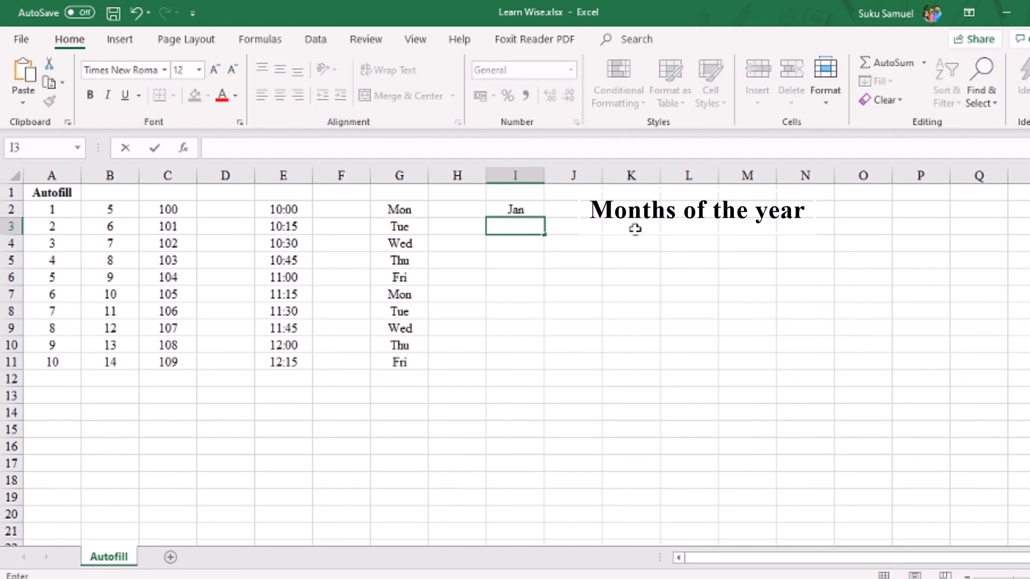
key("Escape")
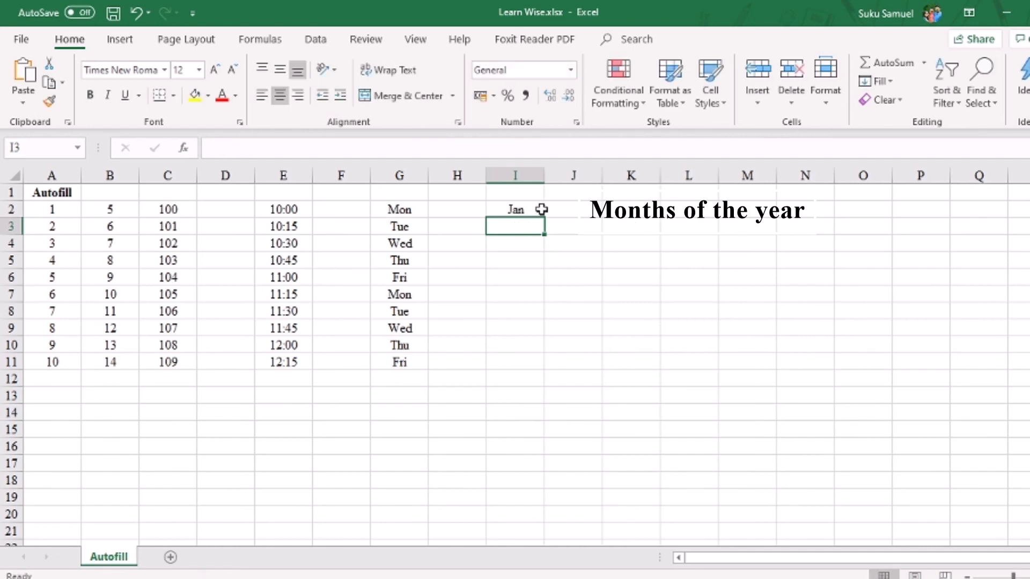
Step: Autofill the months from I2 down to I11, and deselect the filled range
left_click(538, 214)
left_click_drag(544, 218, 552, 378)
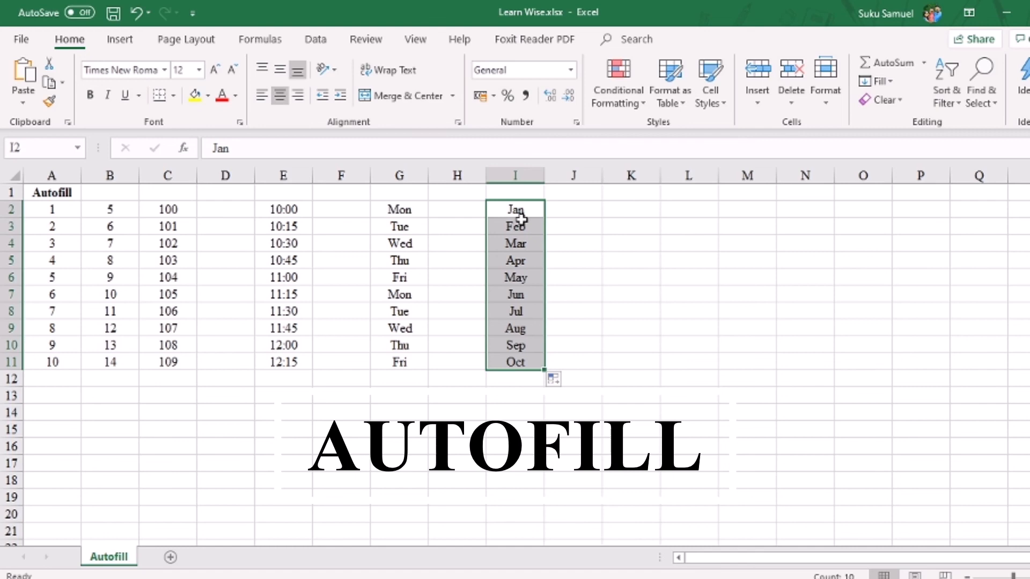
left_click(676, 346)
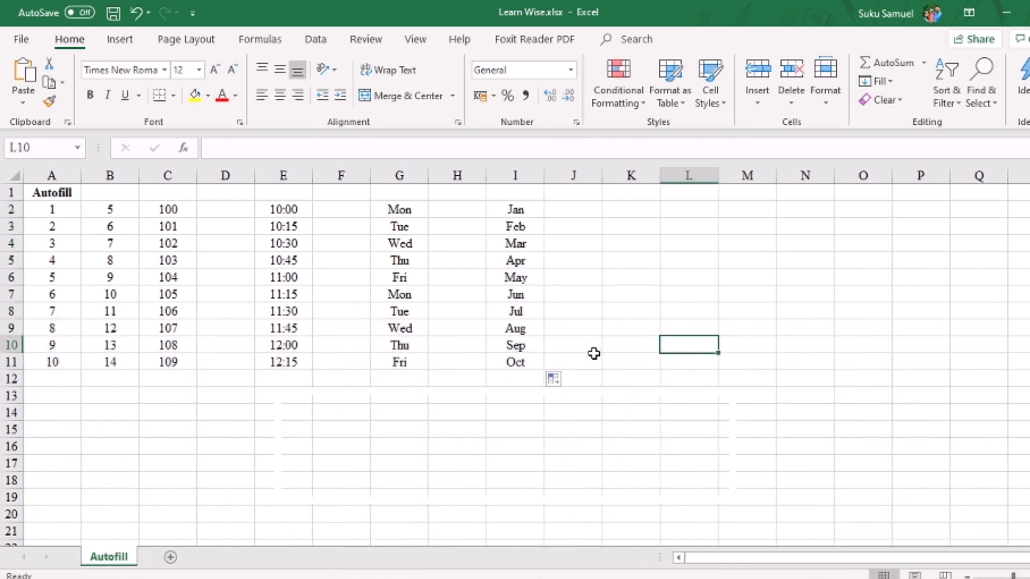